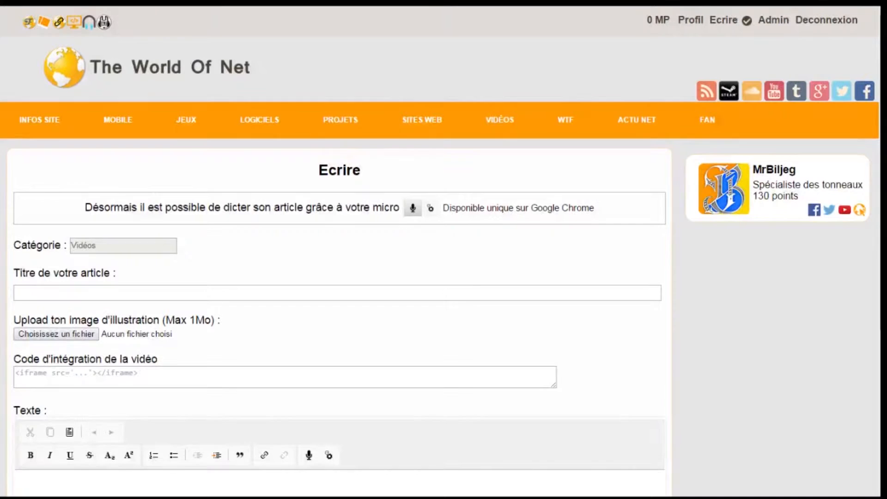
- Title the article "Traversons la Chine !" and attach Sans titre.png as its illustration image
left_click(377, 291)
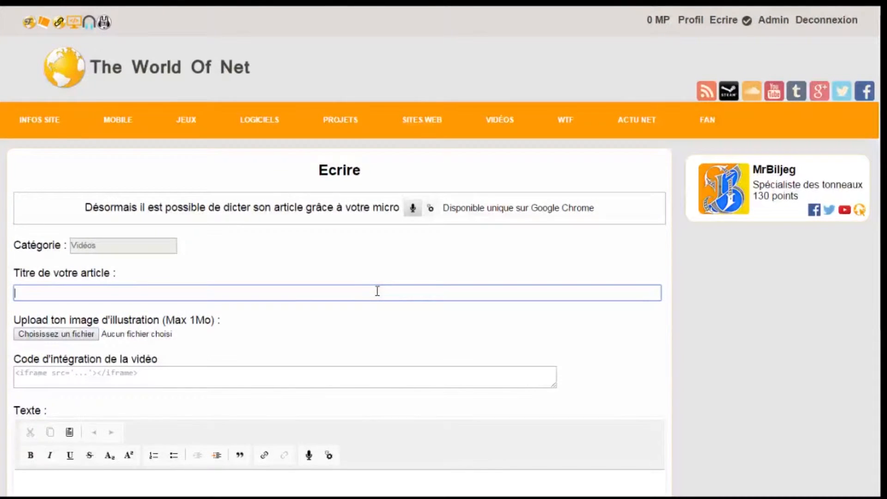
type("Traversons la Chine !")
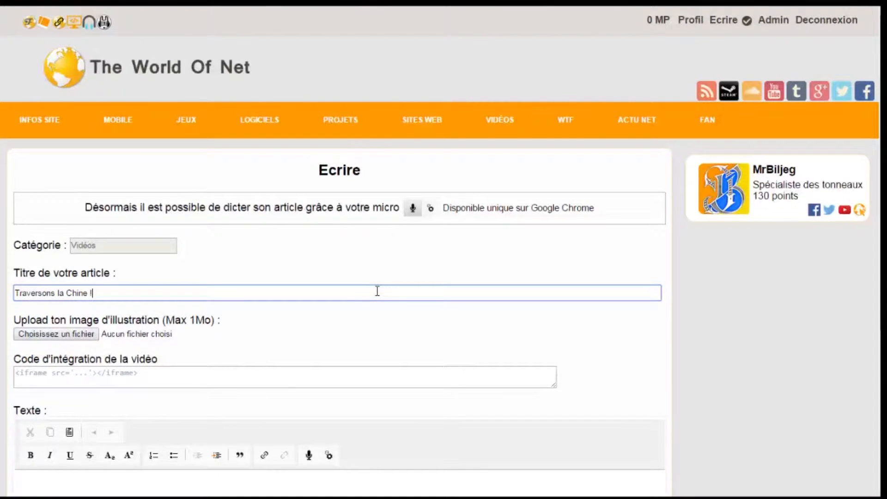
left_click(68, 336)
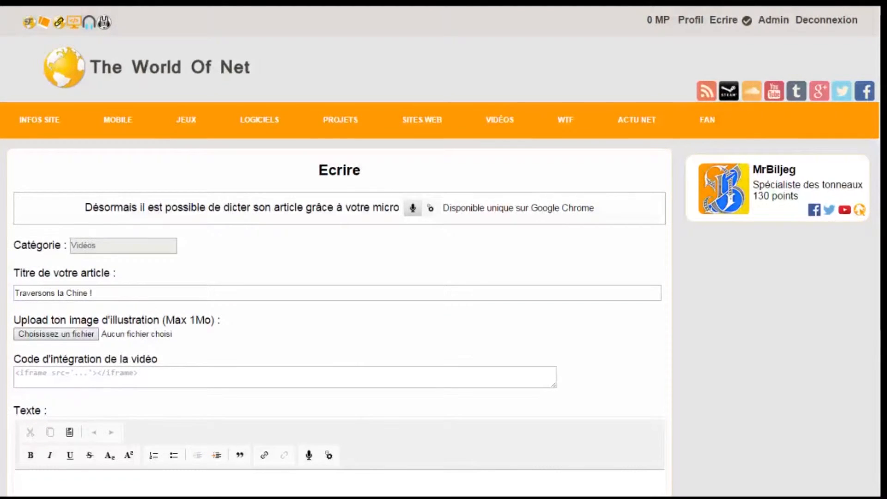
left_click(752, 449)
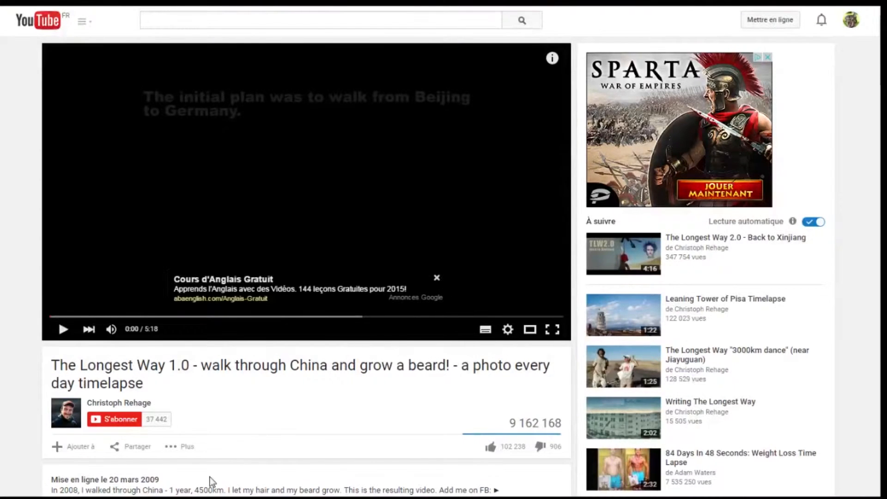
- On YouTube, open the embed code of The Longest Way 1.0 video and examine its embedding options
left_click(144, 450)
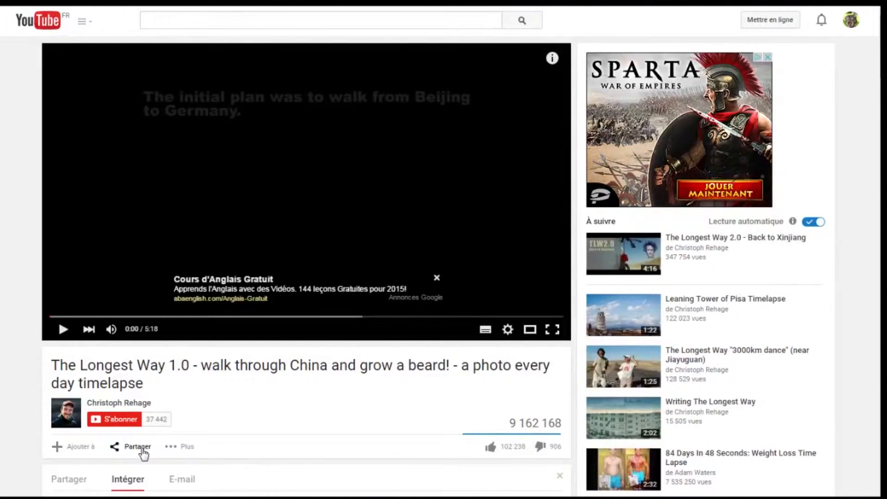
scroll(144, 450, "down", 2)
left_click(67, 378)
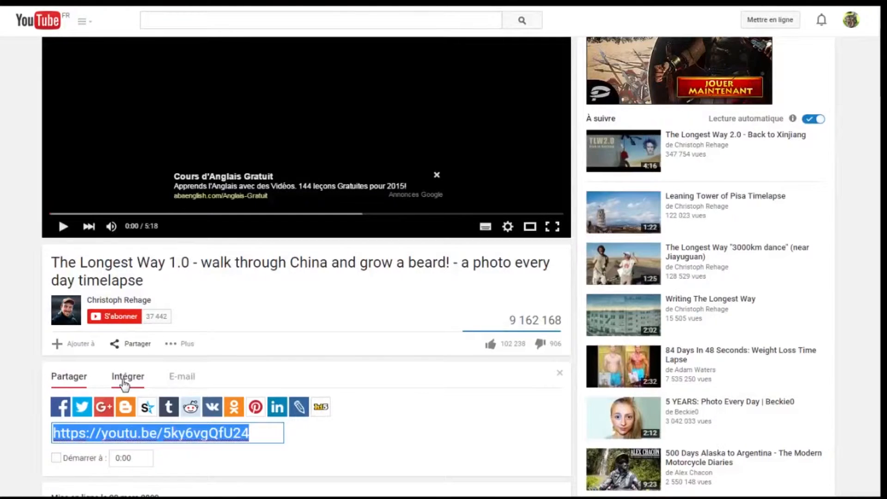
left_click(125, 384)
scroll(125, 383, "down", 2)
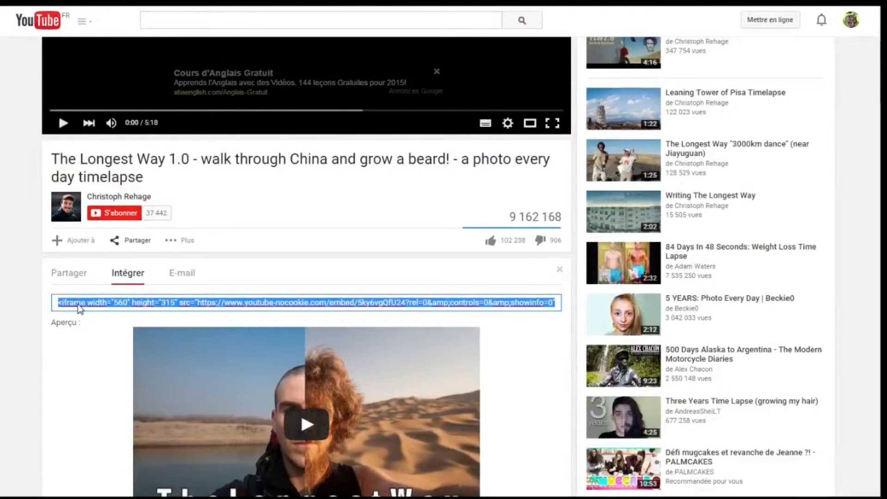
left_click(79, 309)
scroll(390, 317, "down", 4)
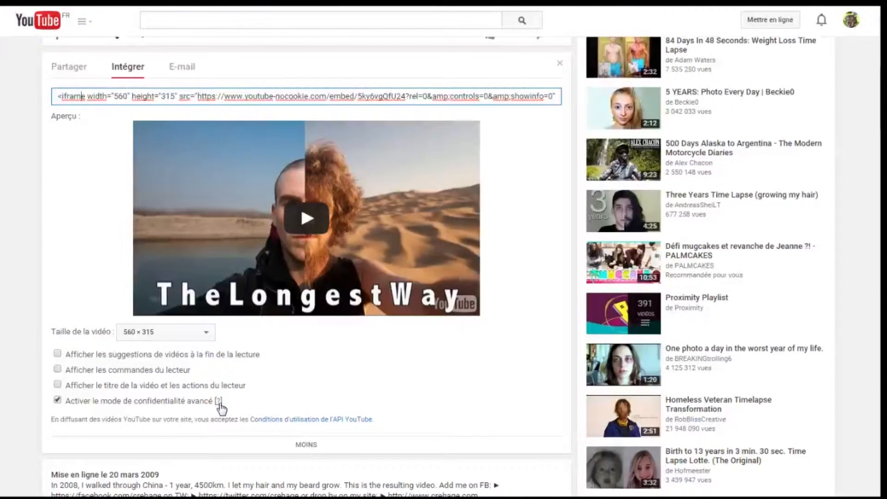
left_click(219, 95)
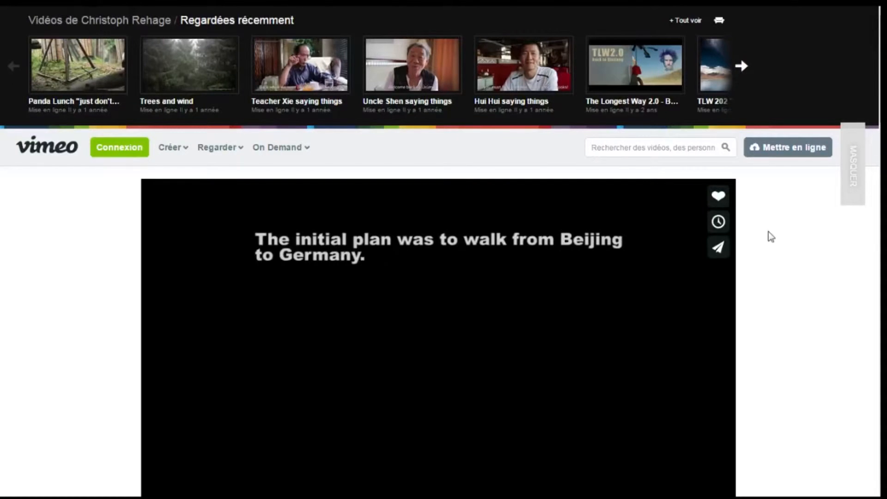
- On the video's Vimeo page, open the sharing window and expand the embedding options
scroll(829, 273, "down", 2)
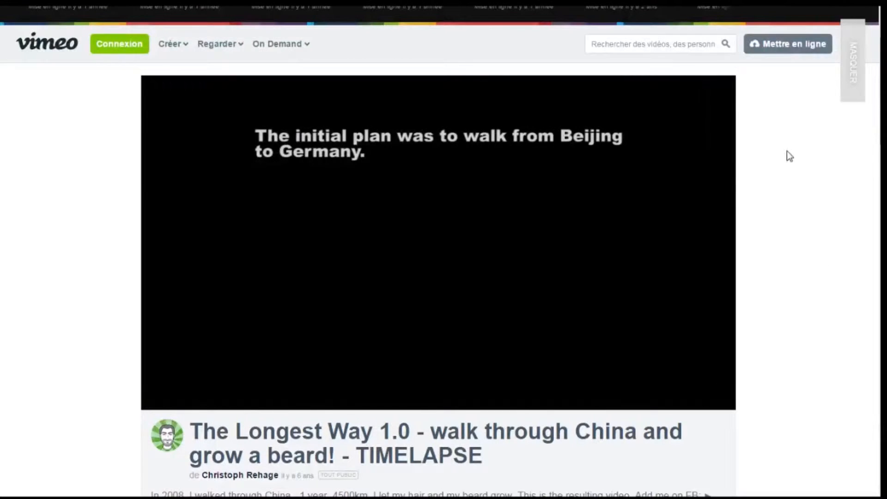
mouse_move(720, 166)
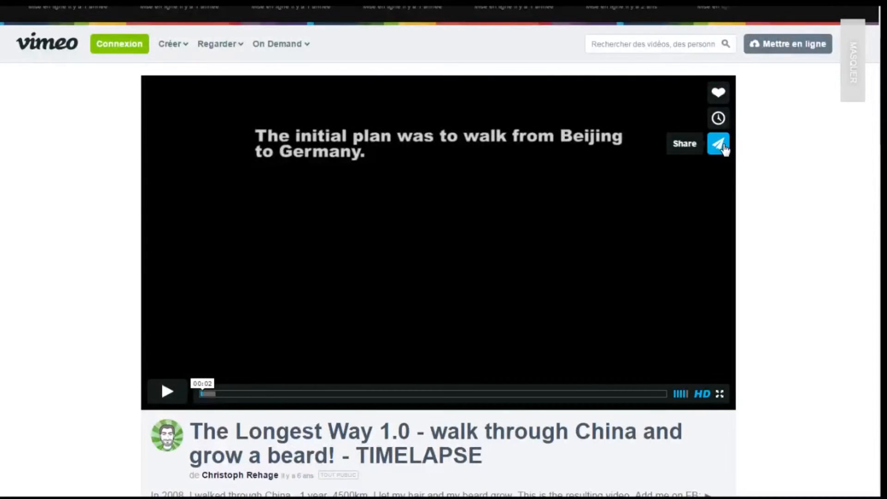
left_click(718, 145)
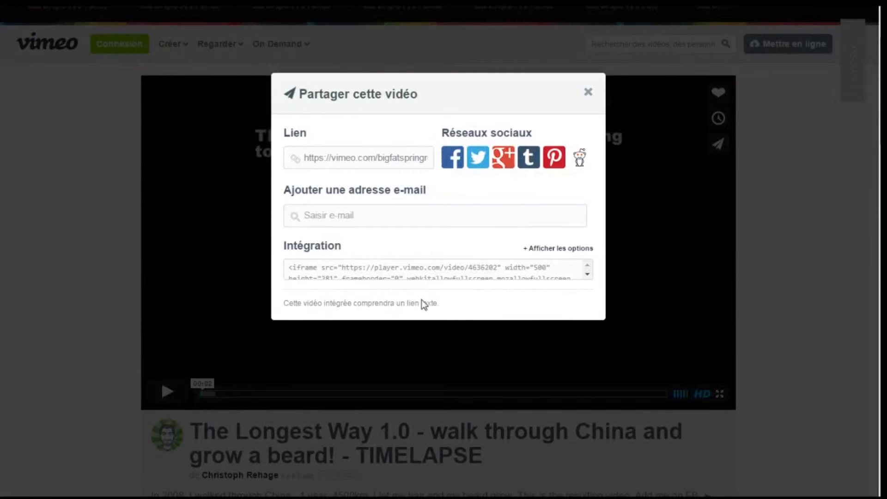
left_click(552, 248)
scroll(573, 294, "down", 2)
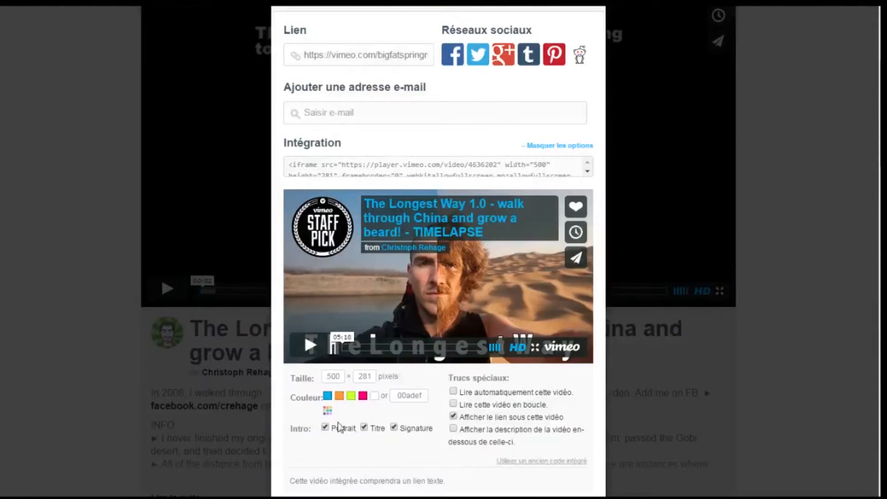
- Set the embedded player's colour to orange ff9933 and disable the link shown below the video
left_click_drag(293, 144, 362, 149)
left_click(339, 155)
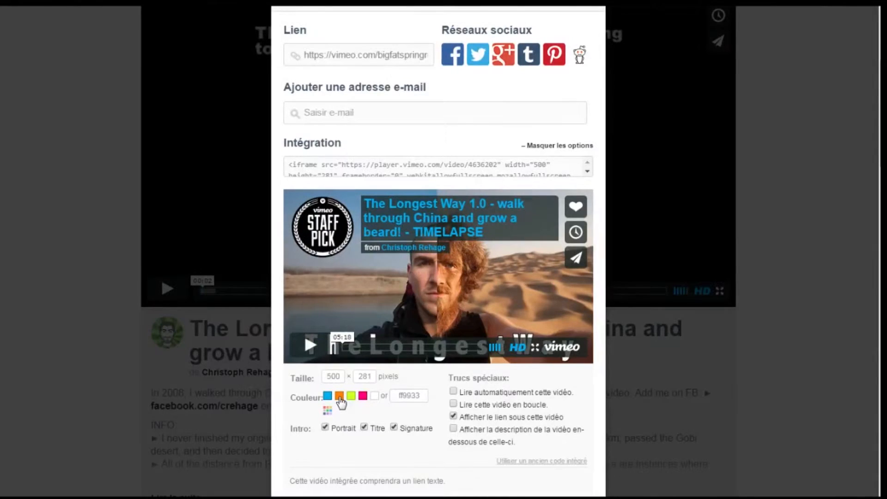
left_click(339, 396)
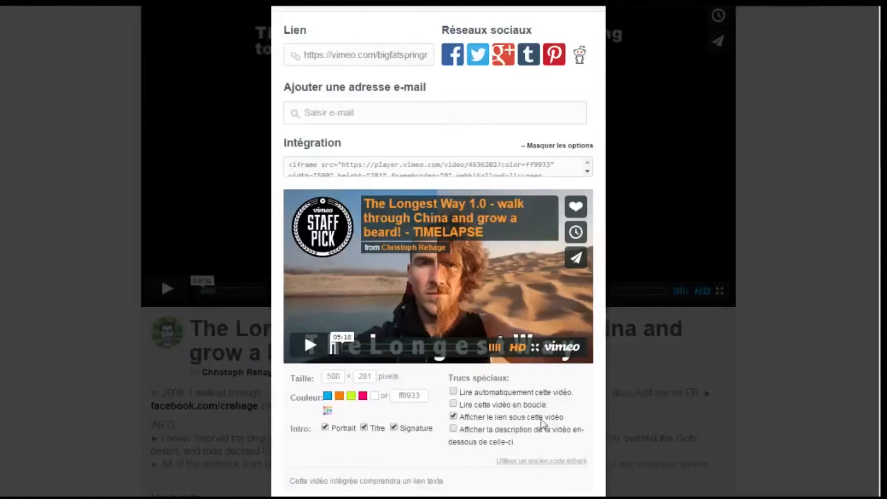
left_click(517, 418)
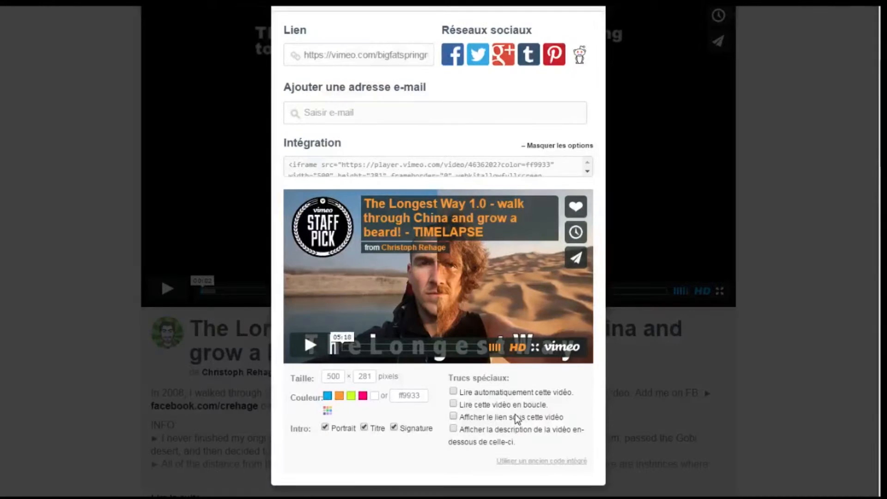
- Copy the customised Vimeo embed code into the video integration code field of the The World Of Net article form
left_click(433, 164)
key("ctrl+c")
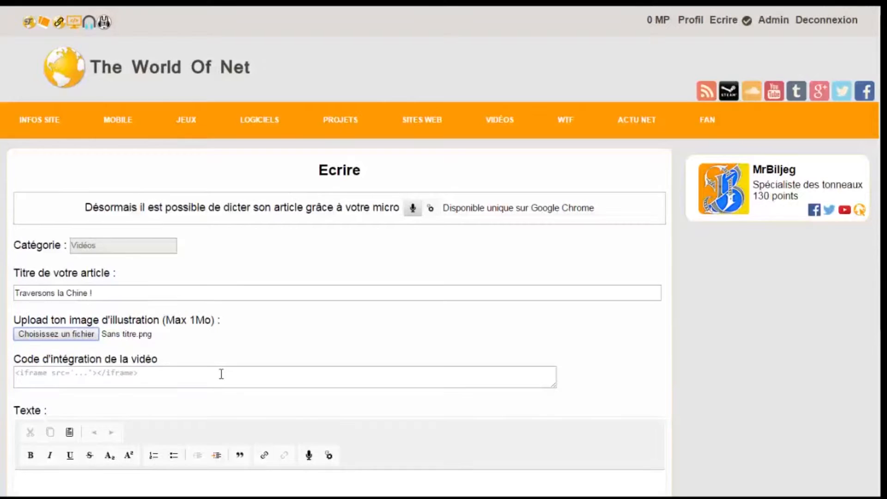
left_click(221, 373)
key("ctrl+v")
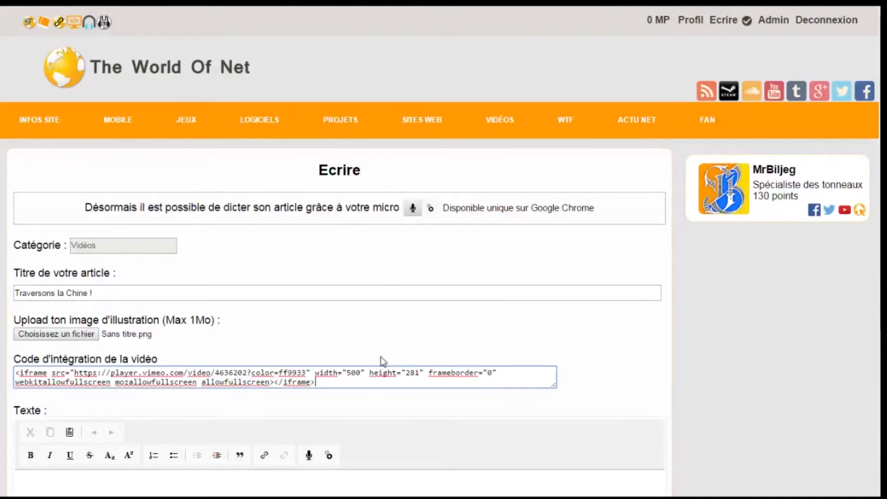
- Write the article text presenting the traveller's one-year, 4500 km walk across China and his video, with the :dragon_face: emoji code, ending in "Merci à lui !"
scroll(345, 414, "down", 2)
left_click(292, 414)
scroll(296, 412, "down", 2)
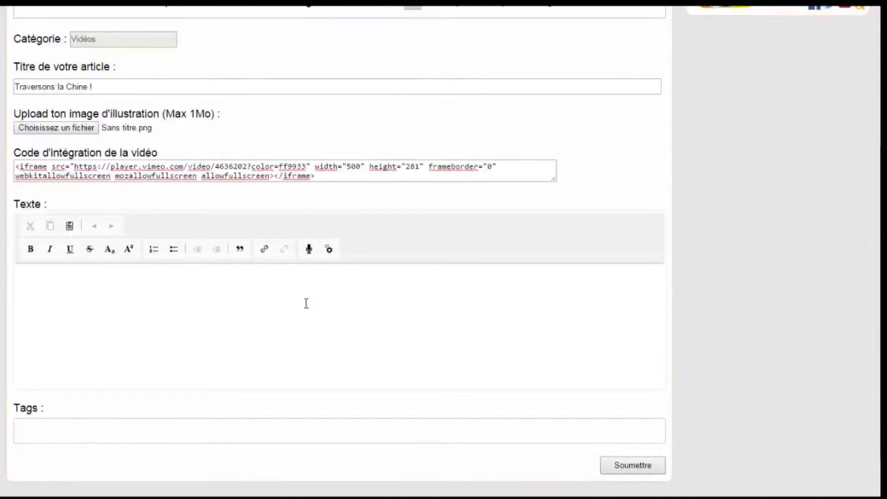
type("Pendant une année, Christoph Rehage a parcouru 4500 km à pieds à travers les paysages chinois :dragon_face:. Un bel exploit qu'il a voulu partager. Il s'est donc pris en photo régulièrement durant son périple, il en a créer une vidéo avec laquelle on peut voir son évolution et les paysages qu'il est traversé. Une belle vidéo qui fait rêver. Merci à lui !")
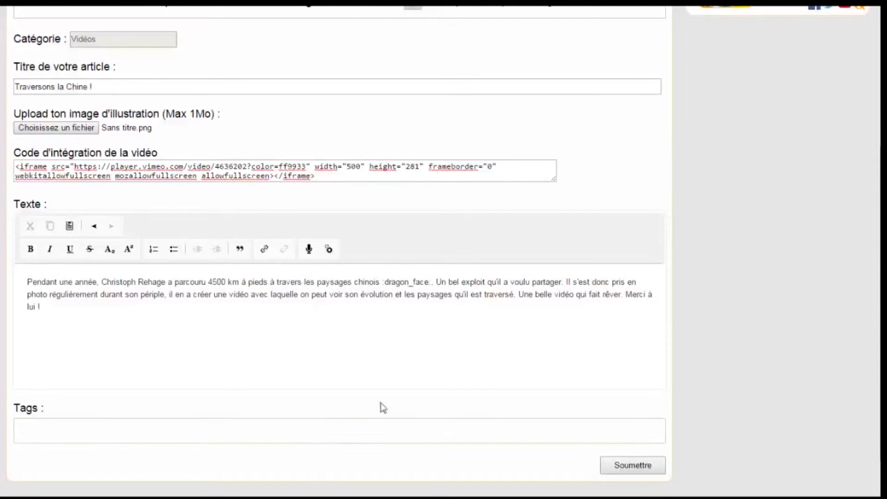
- Add the tag "chine" and correct the traveller's first name in the article text by adding a final e
left_click(281, 424)
type("m")
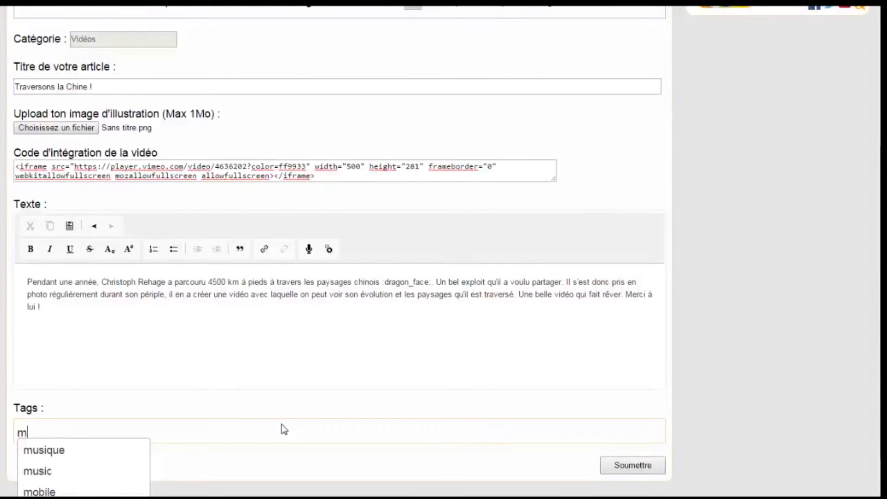
key("BackSpace")
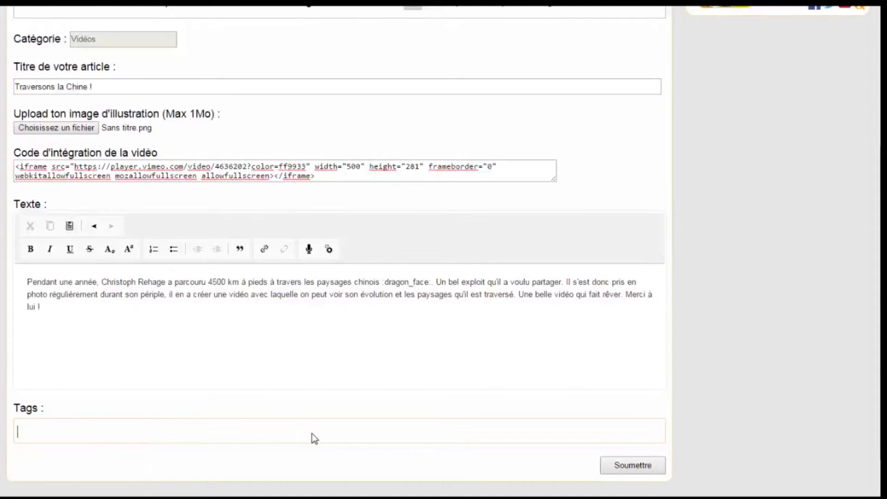
type("ch")
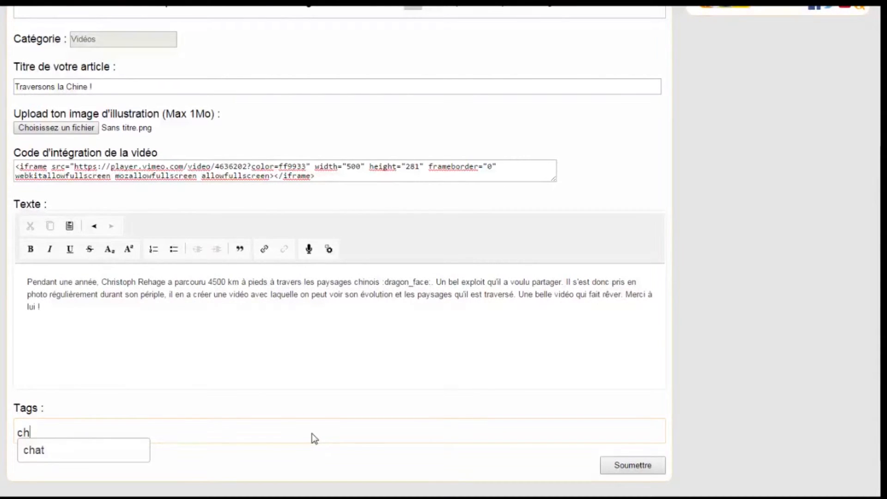
left_click(137, 281)
type("e")
left_click(56, 434)
type("ine")
key("Return")
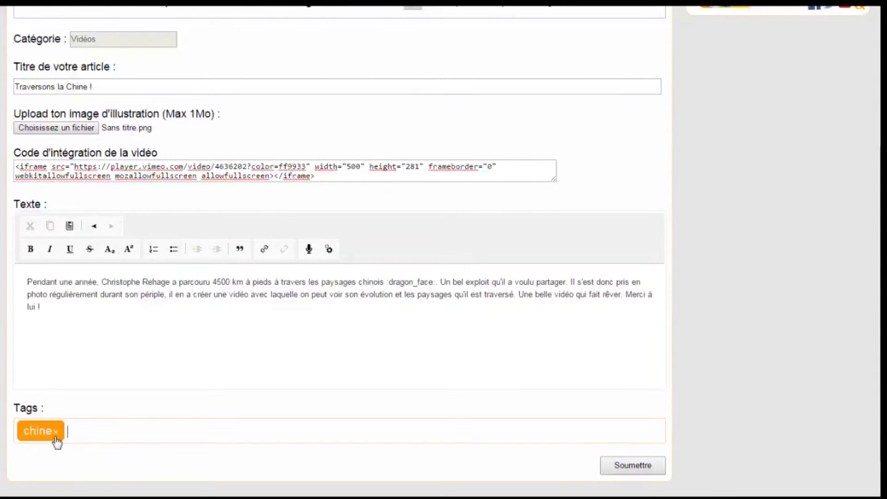
- Add the tags "voyage" and "paysage", and submit the article
type("voyage")
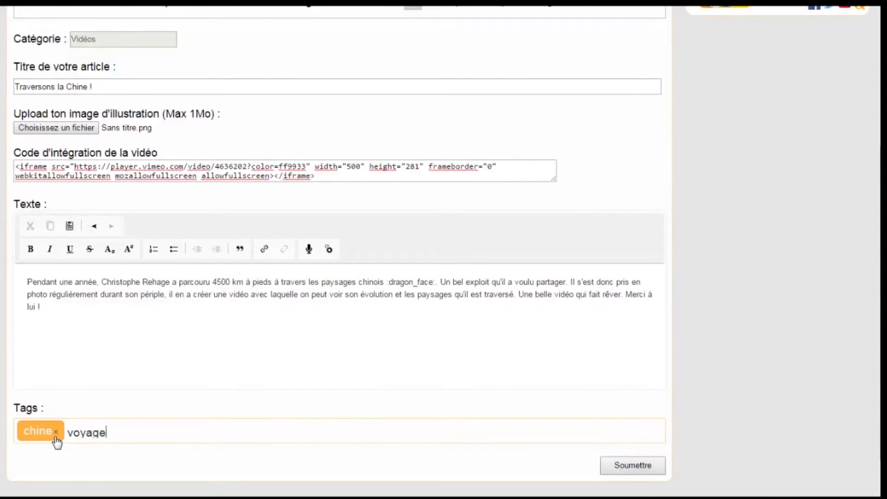
key("Return")
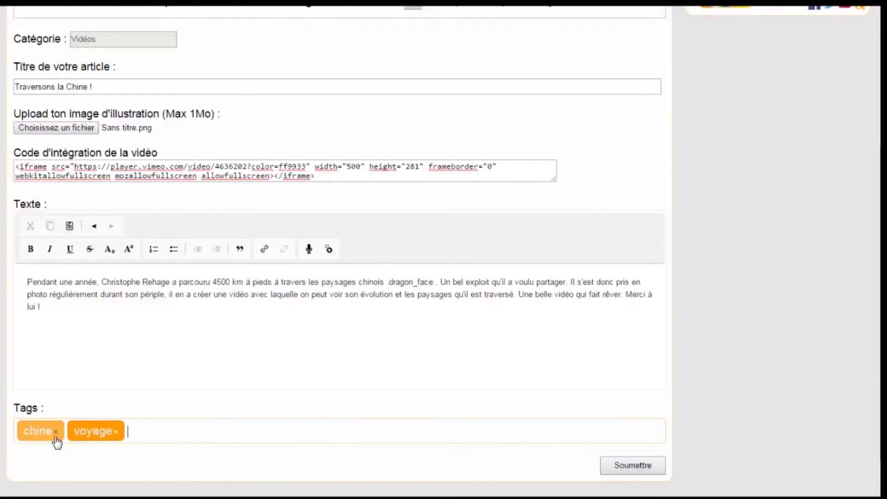
type("paysage")
key("Return")
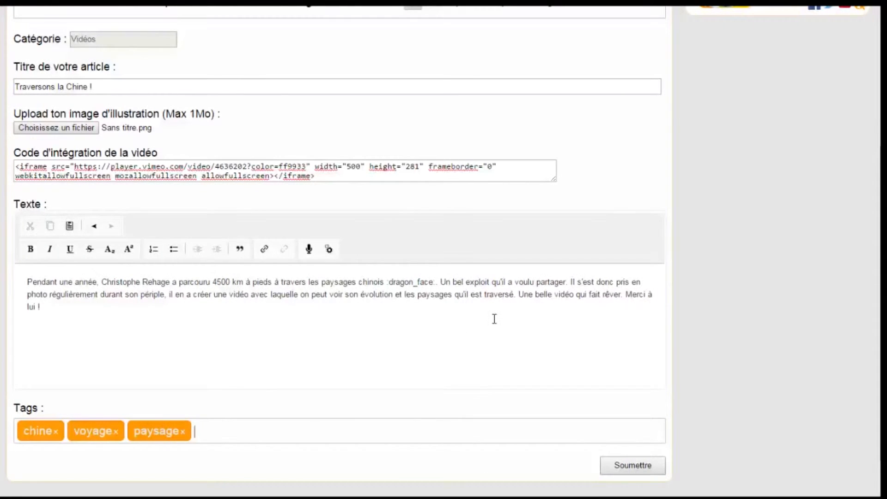
left_click(648, 464)
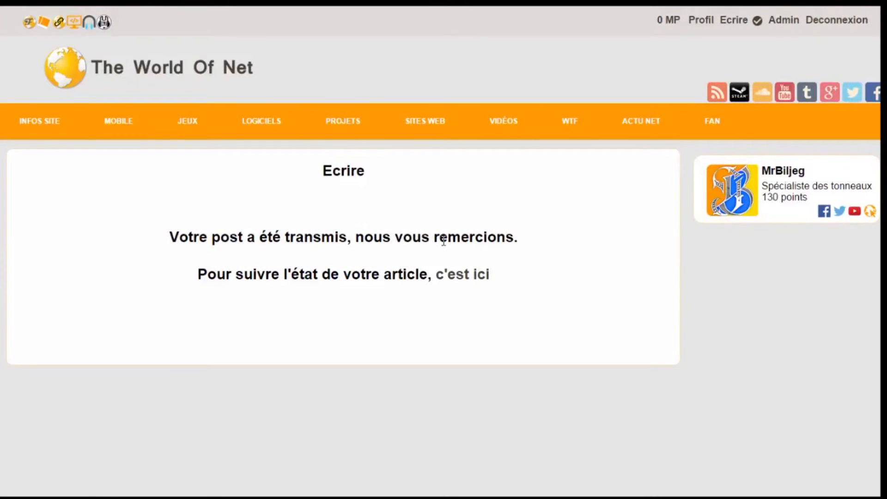
- Open the article tracking page and examine the status of each submitted article
left_click(478, 275)
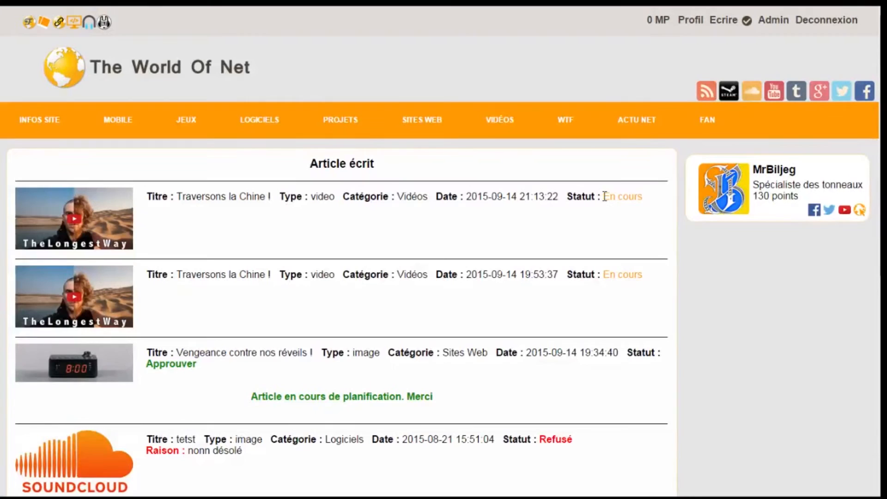
left_click_drag(605, 197, 667, 196)
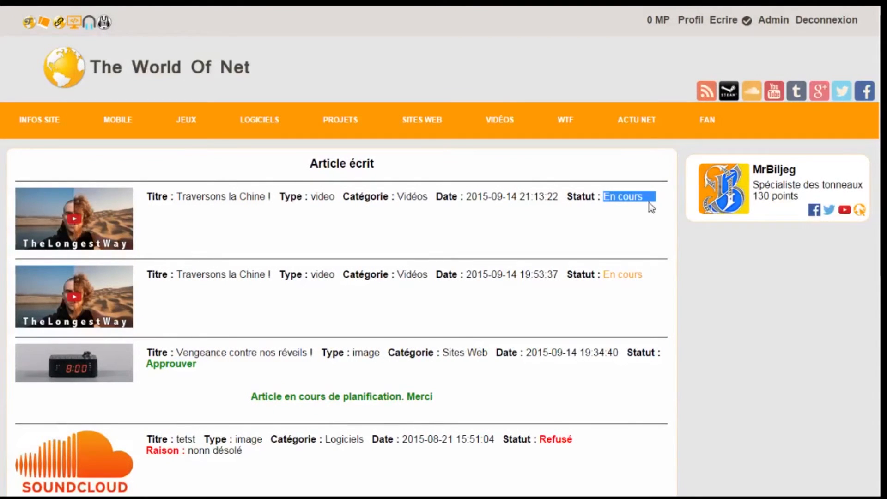
left_click(647, 199)
left_click_drag(545, 438, 574, 438)
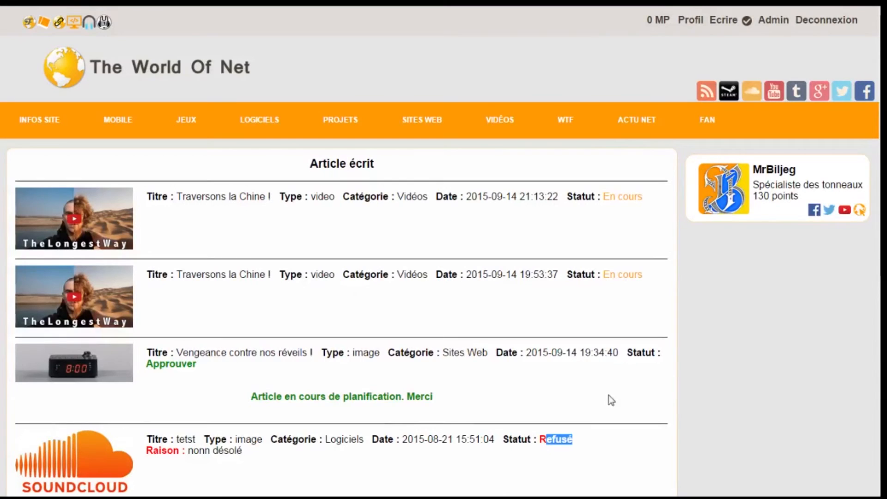
left_click_drag(153, 363, 198, 366)
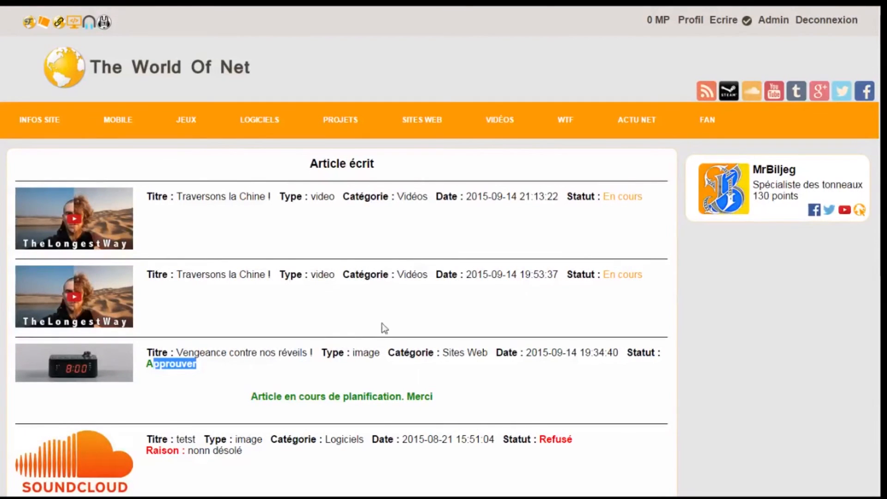
left_click(614, 278)
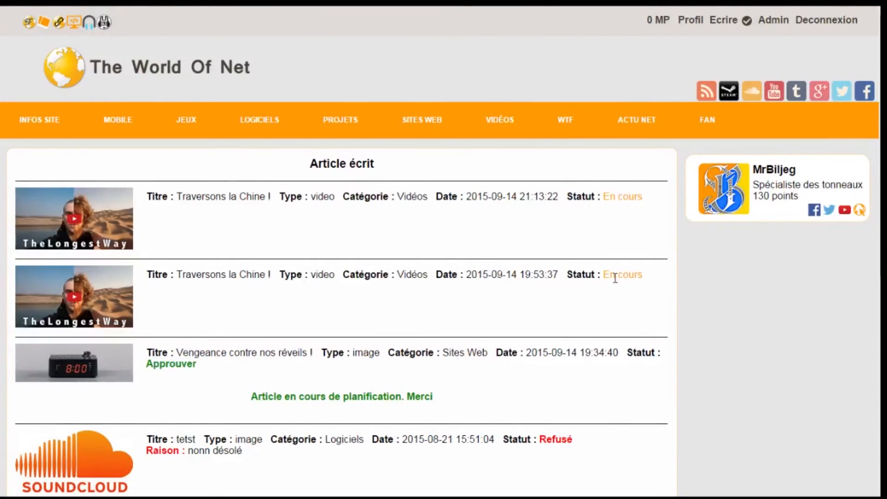